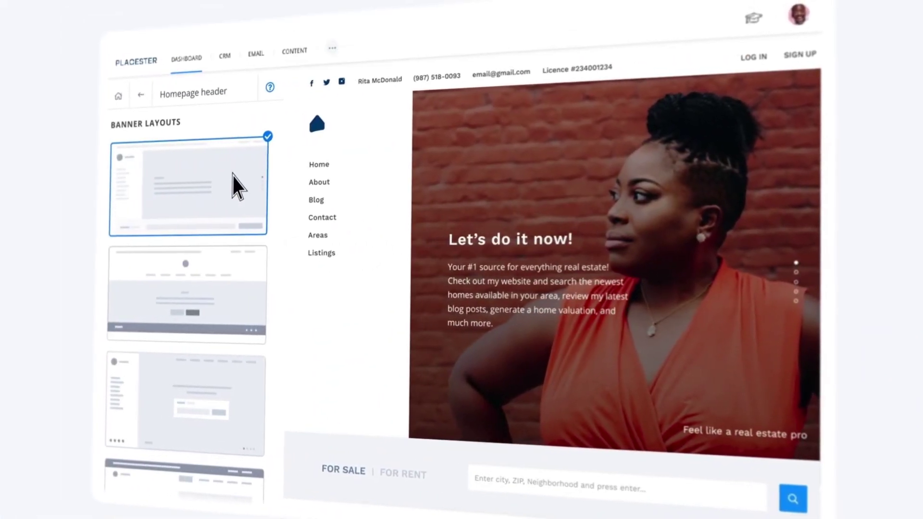
Step: Apply the second banner layout, with centered navigation, to the homepage header
scroll(230, 160, "down", 2)
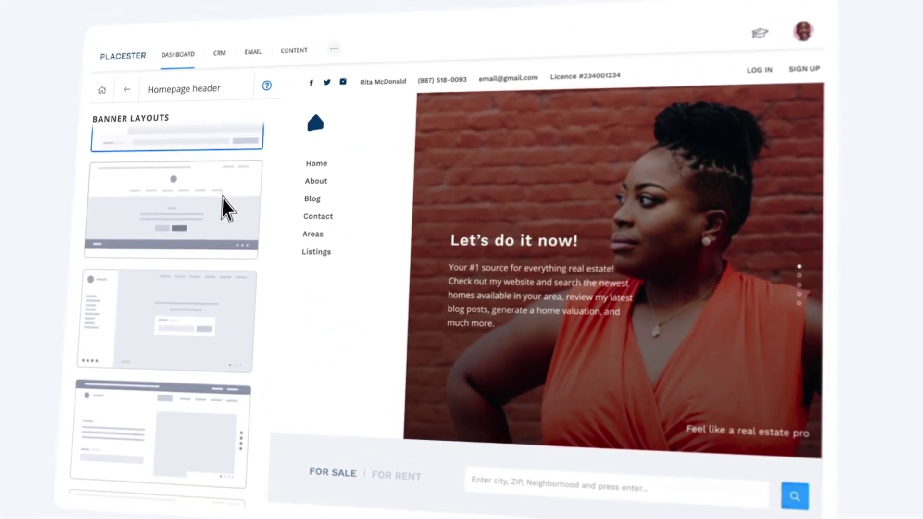
left_click(221, 197)
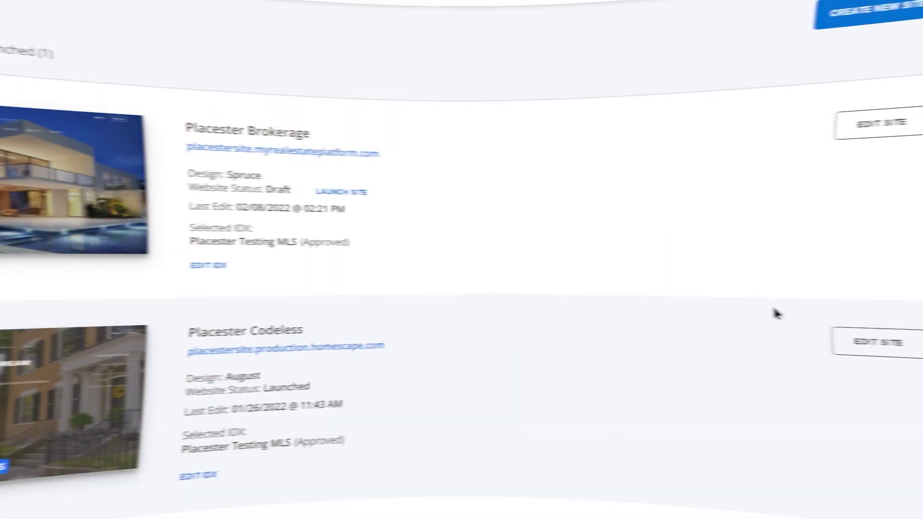
left_click(201, 17)
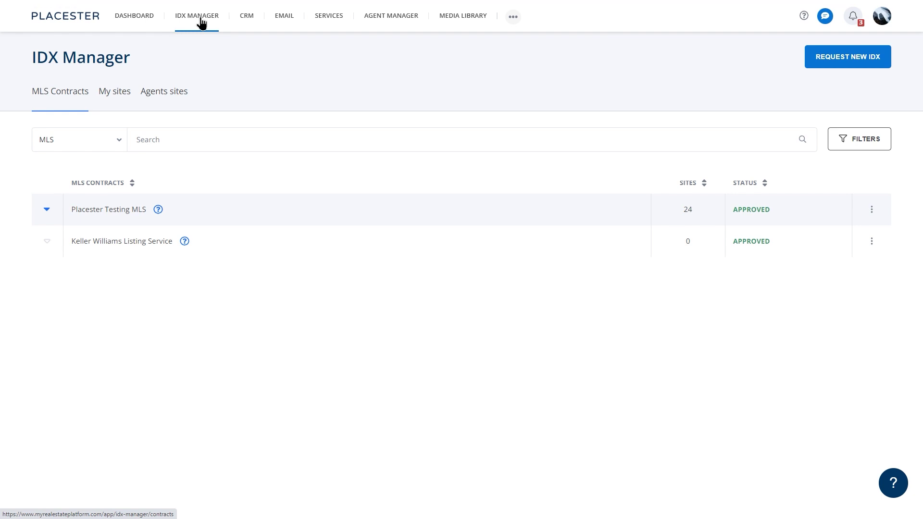
left_click(828, 58)
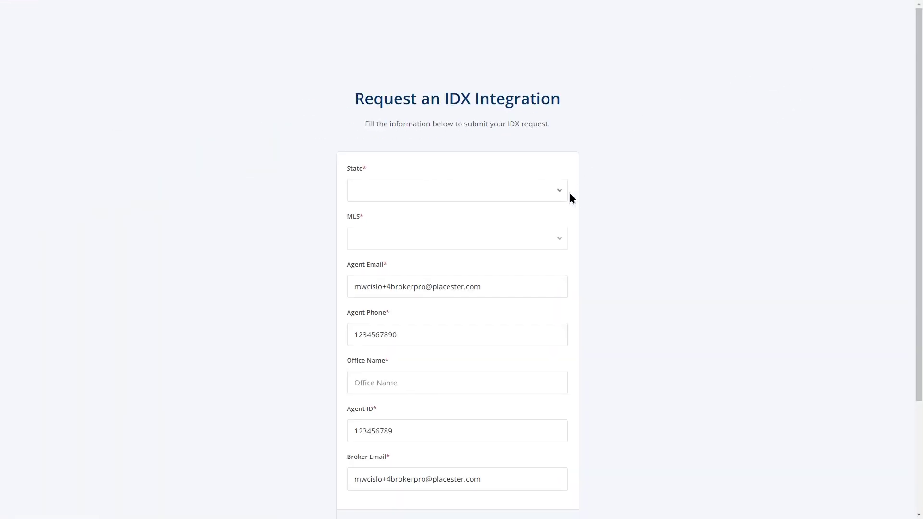
left_click(559, 192)
left_click(529, 210)
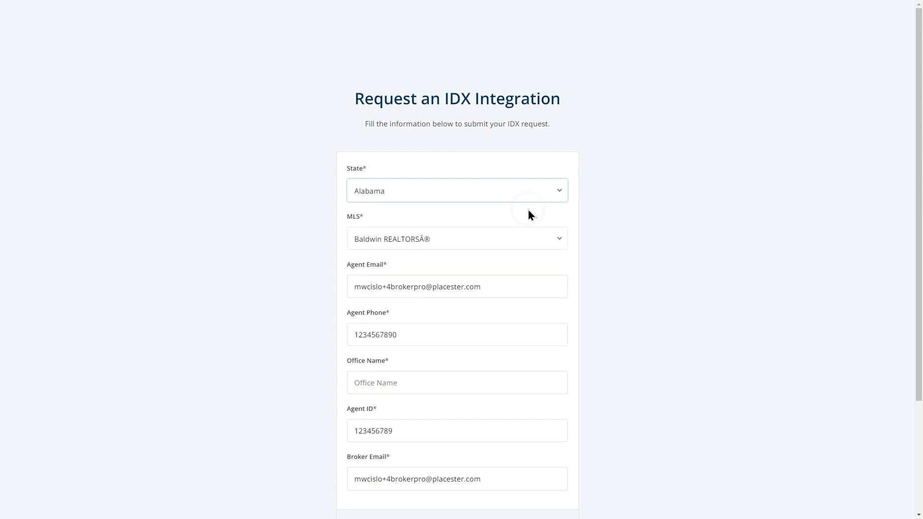
left_click(517, 241)
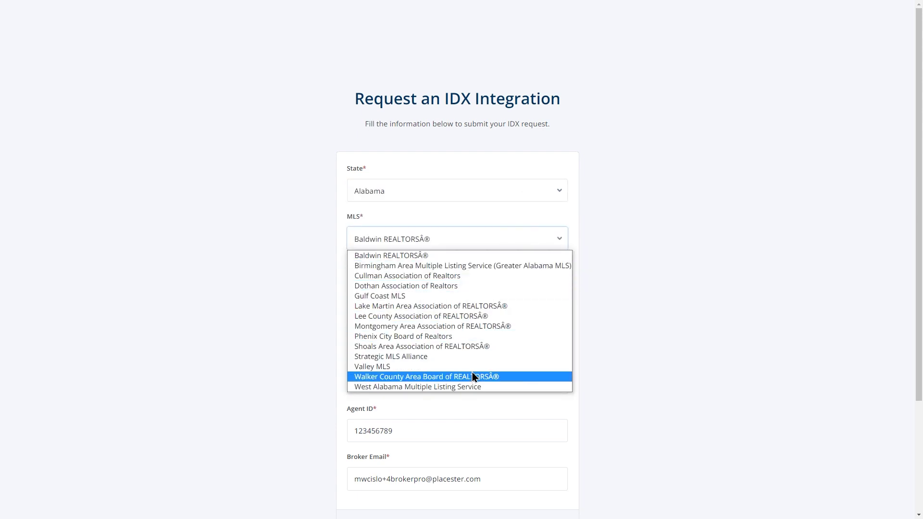
left_click(472, 245)
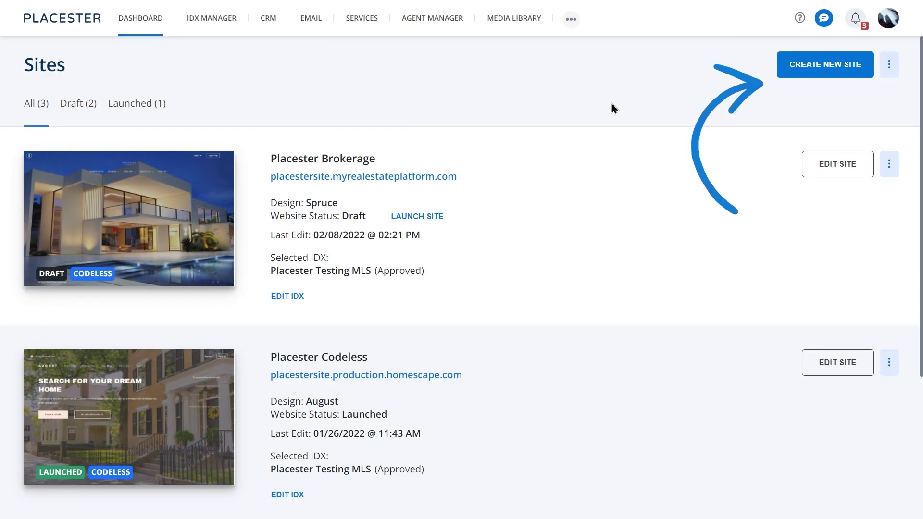
Step: Start a new site and scroll through the available designs
left_click(841, 67)
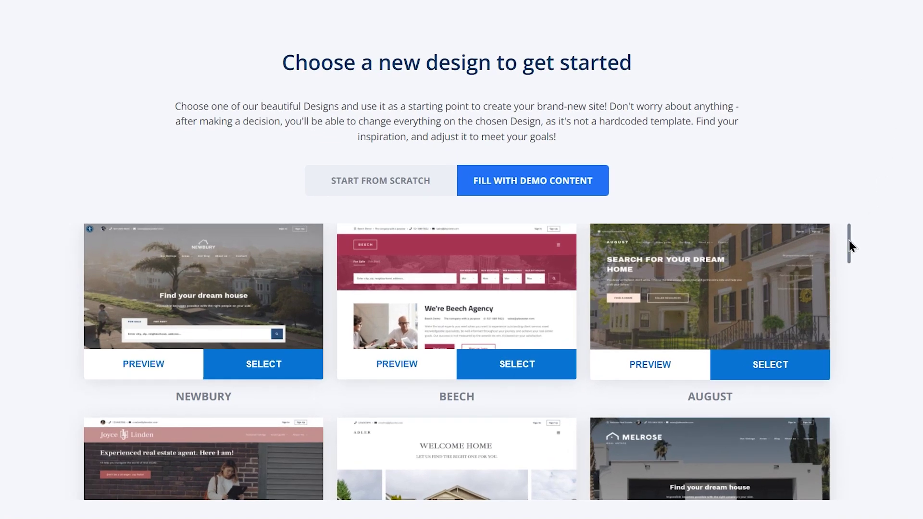
left_click_drag(848, 240, 847, 339)
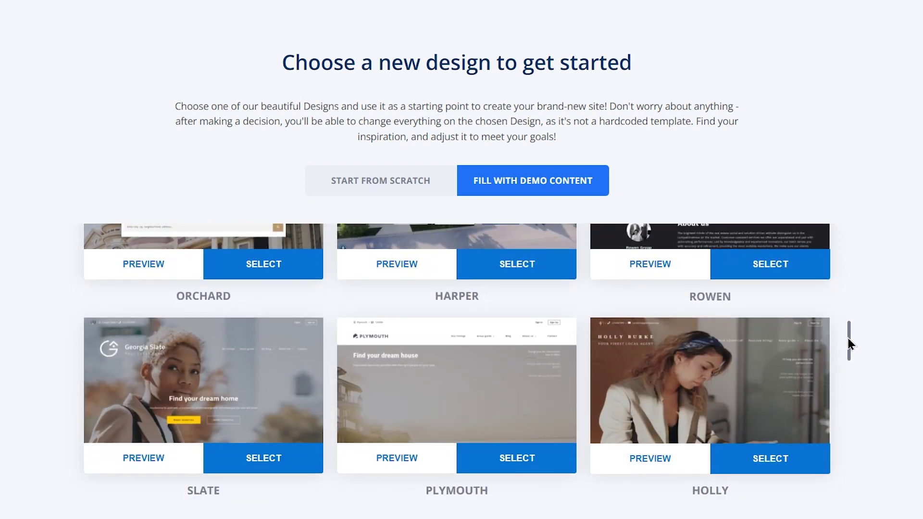
left_click_drag(848, 339, 843, 232)
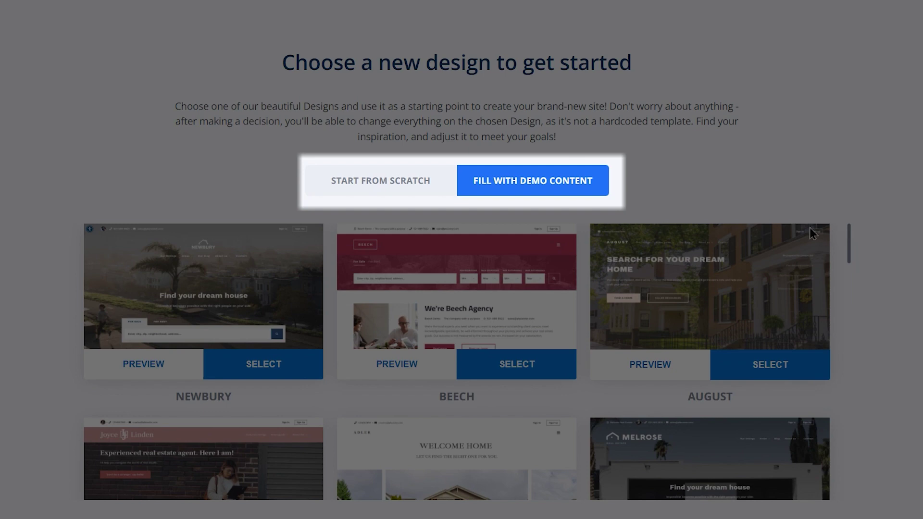
Step: Keep Fill With Demo Content selected and open the August design's live preview
left_click(372, 181)
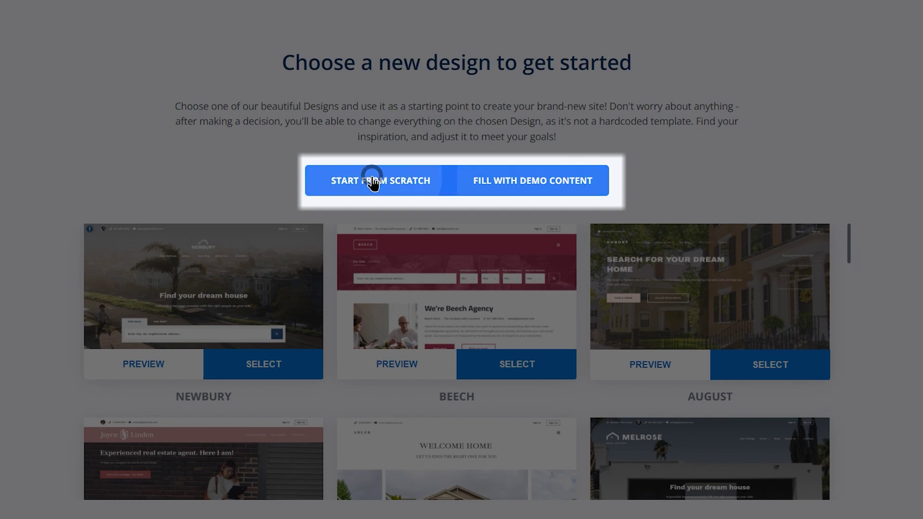
left_click(479, 182)
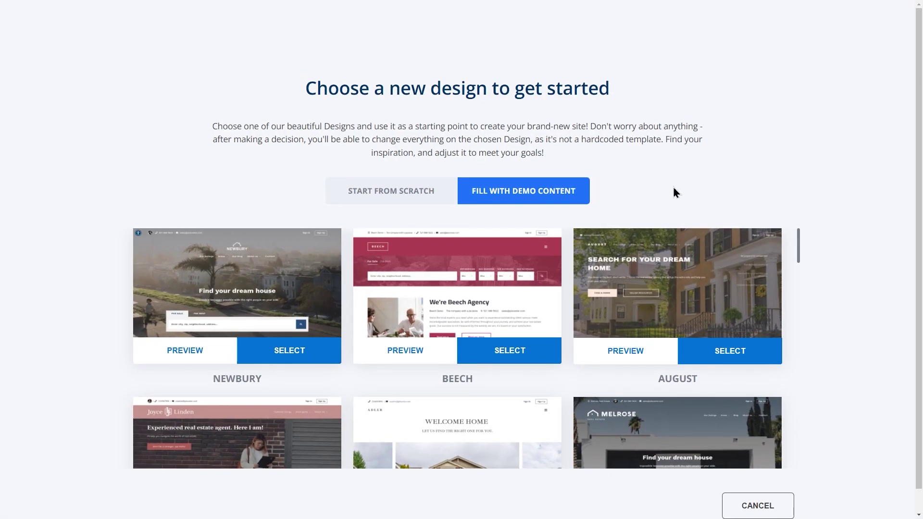
left_click(626, 353)
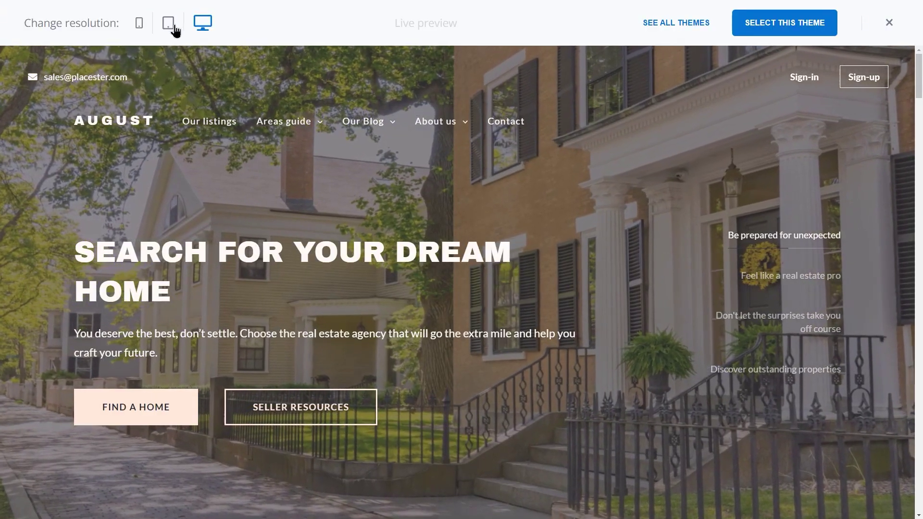
Step: Check the August preview at tablet, phone and desktop widths, then select the August theme
left_click(168, 24)
left_click(141, 23)
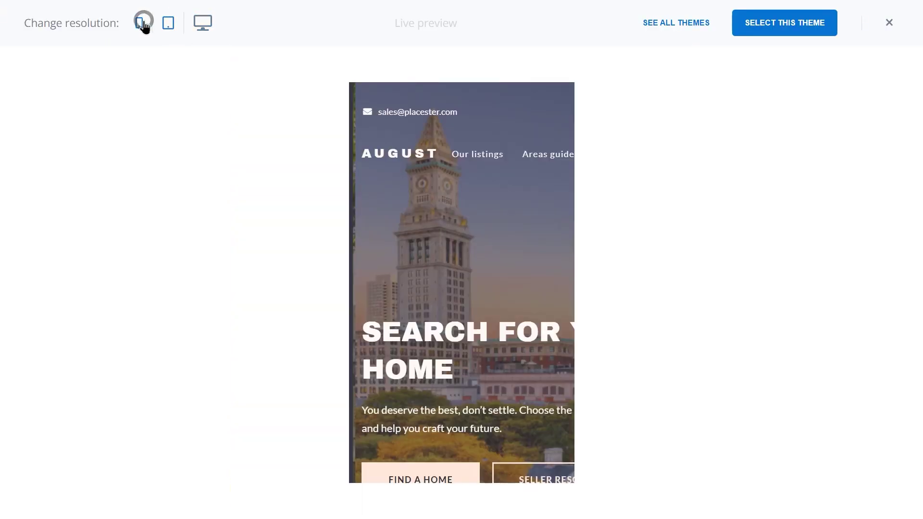
left_click(202, 23)
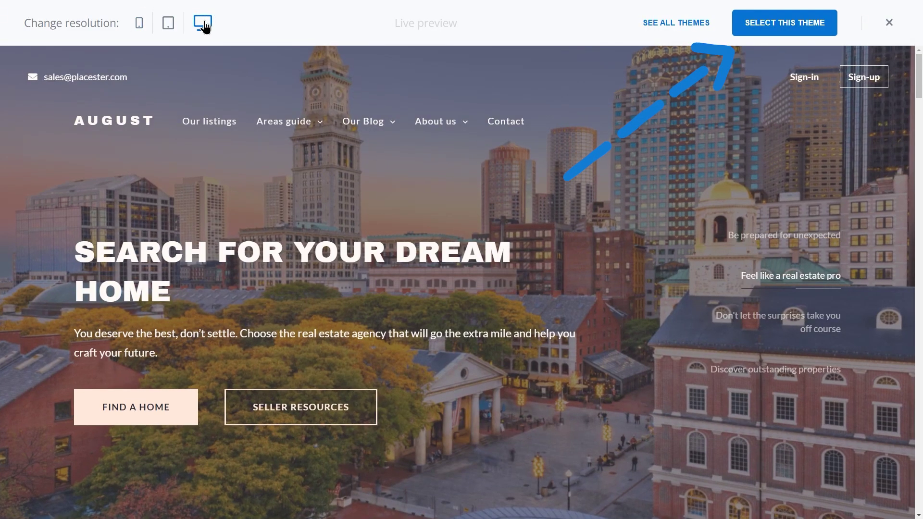
left_click(803, 30)
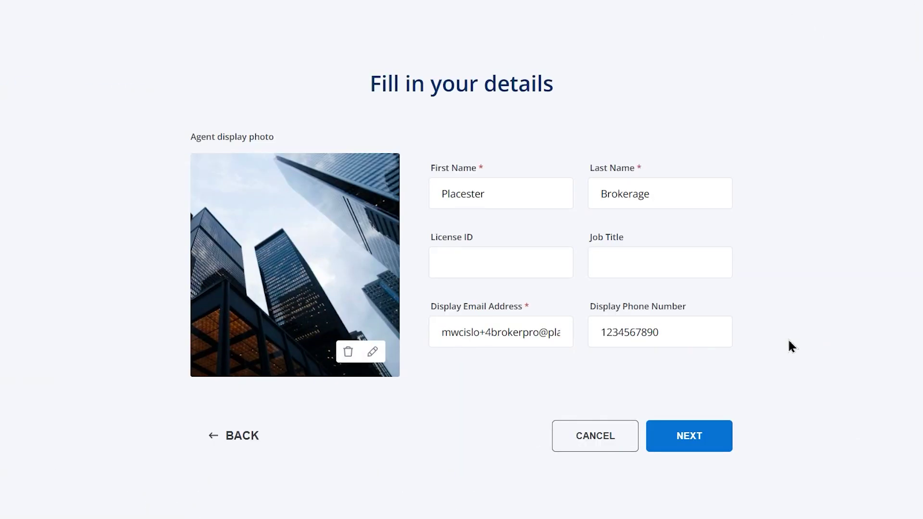
Step: Accept the prefilled details and the Placester Brokerage title on placesterbrokerage2, then customize the site
left_click(697, 438)
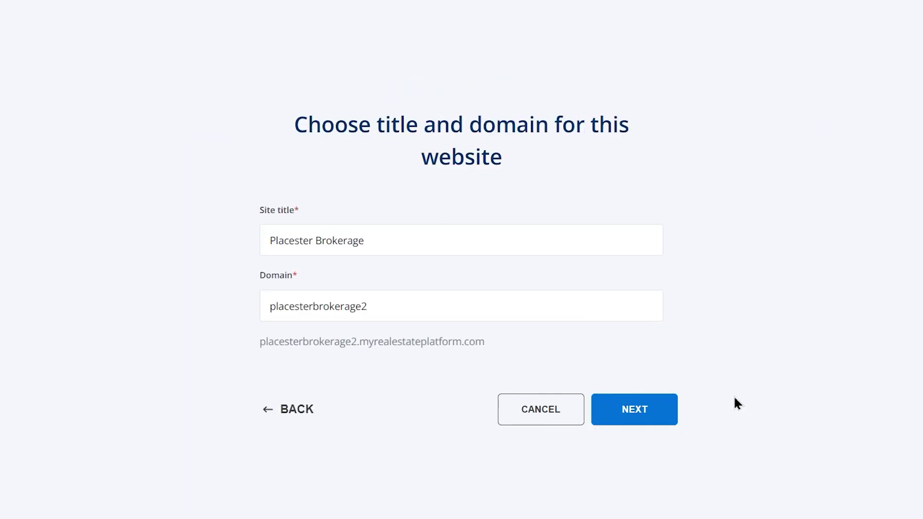
left_click(668, 412)
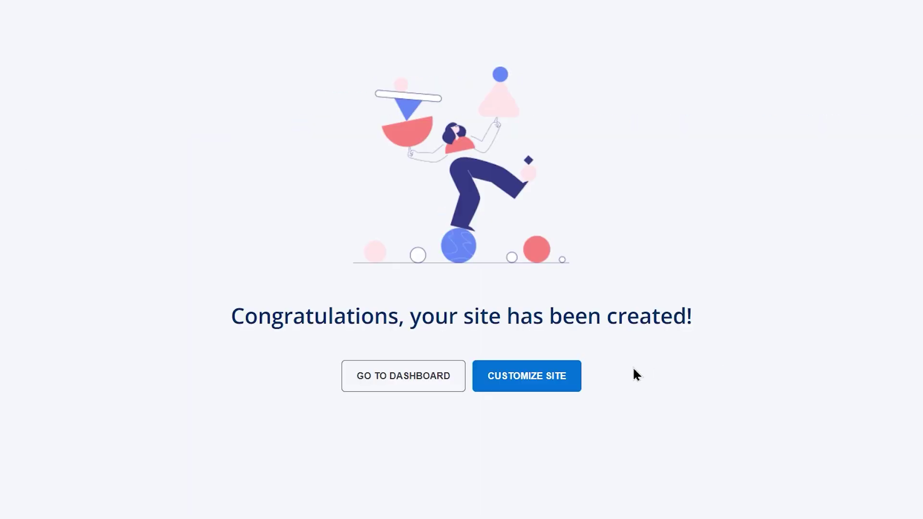
left_click(565, 384)
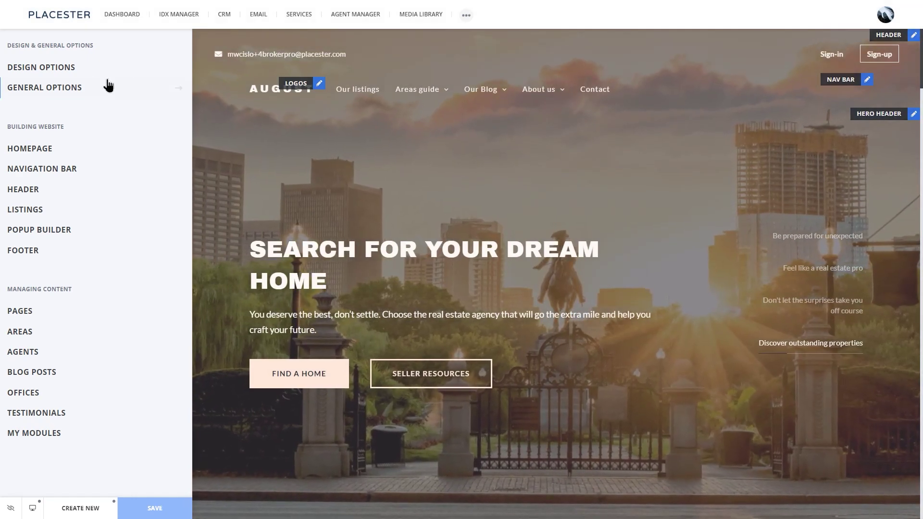
left_click(87, 69)
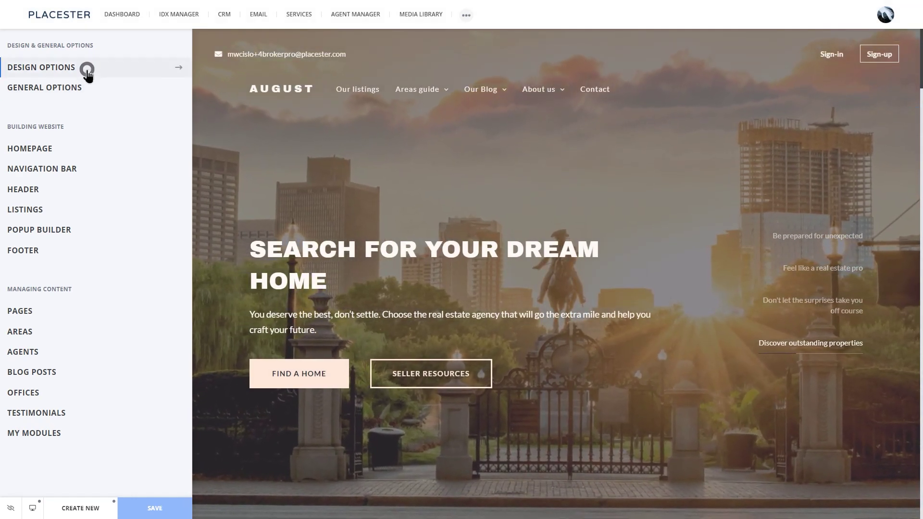
left_click(28, 37)
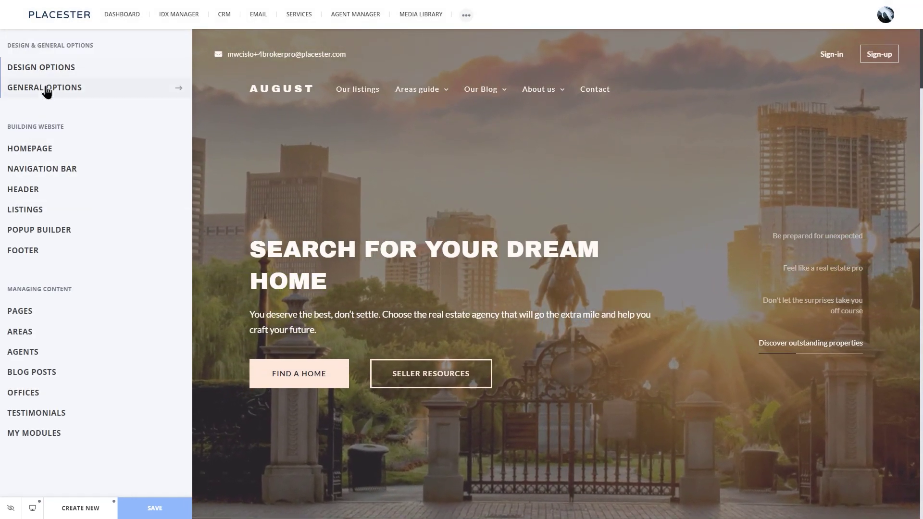
left_click(46, 91)
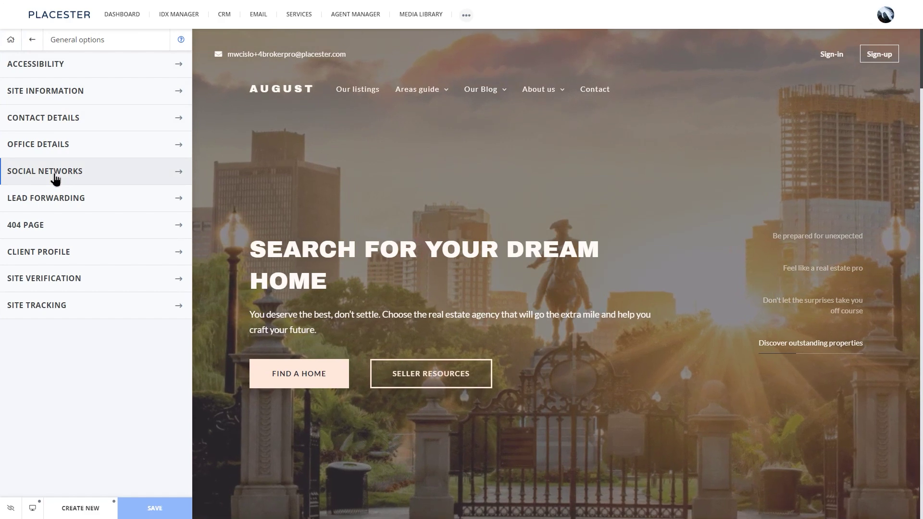
left_click(32, 40)
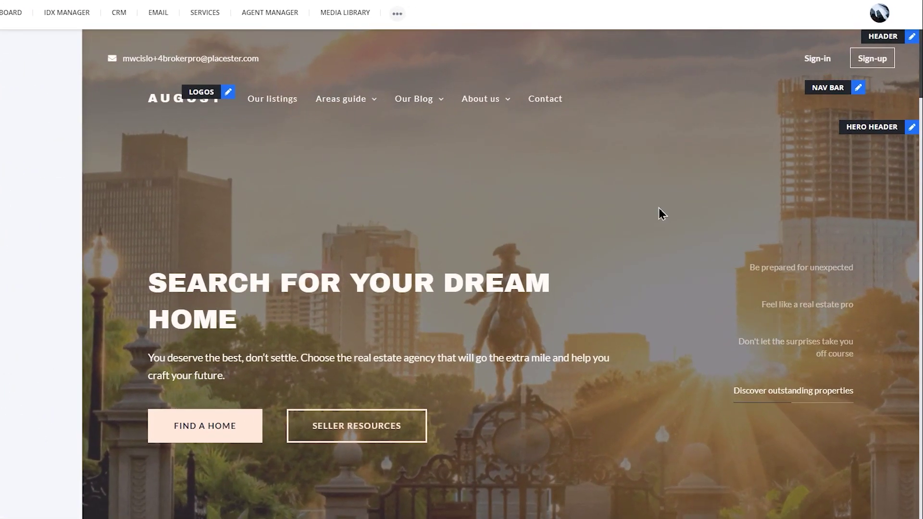
left_click(911, 127)
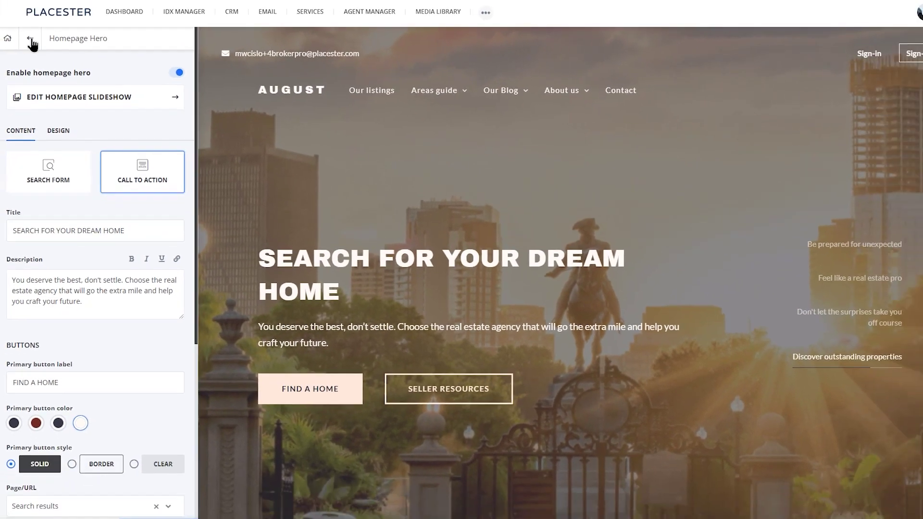
left_click(38, 42)
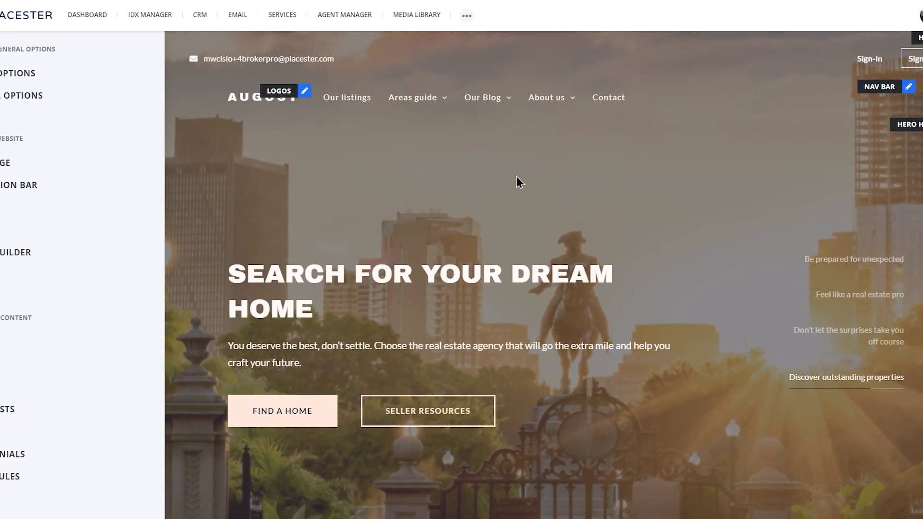
left_click(512, 160)
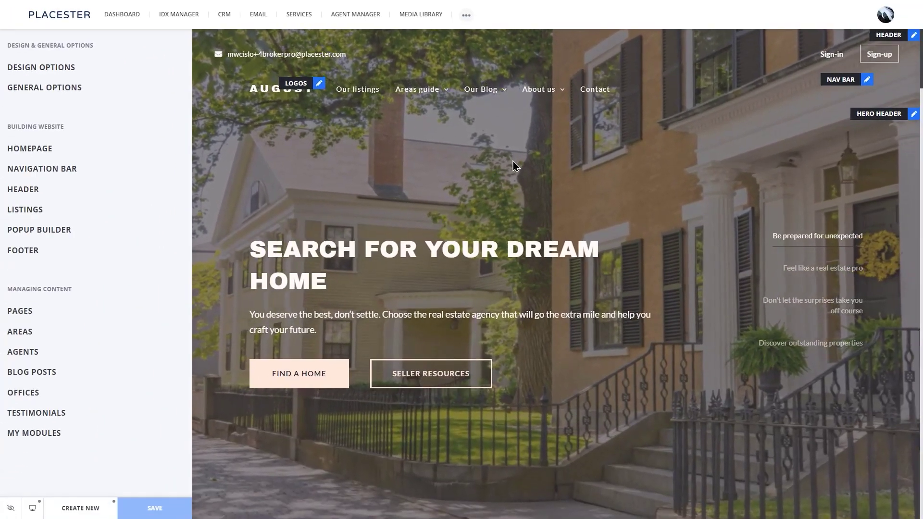
scroll(531, 214, "down", 8)
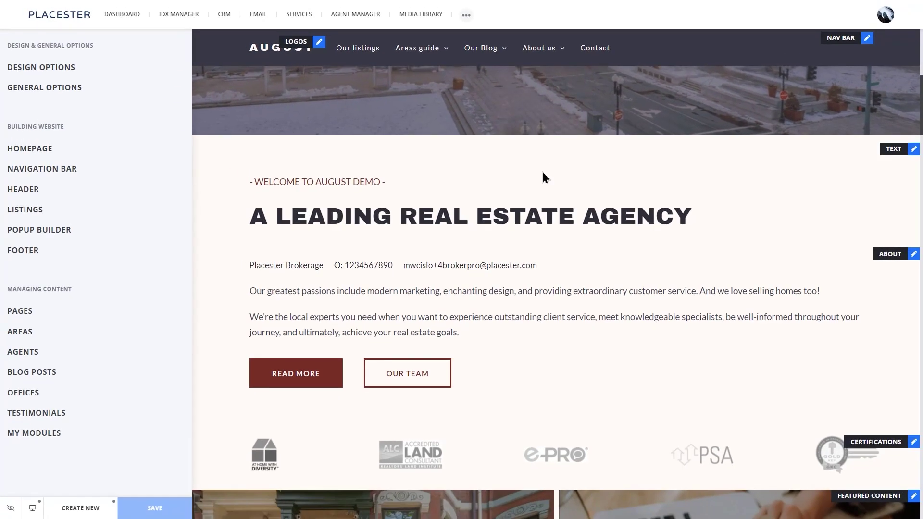
scroll(542, 174, "up", 8)
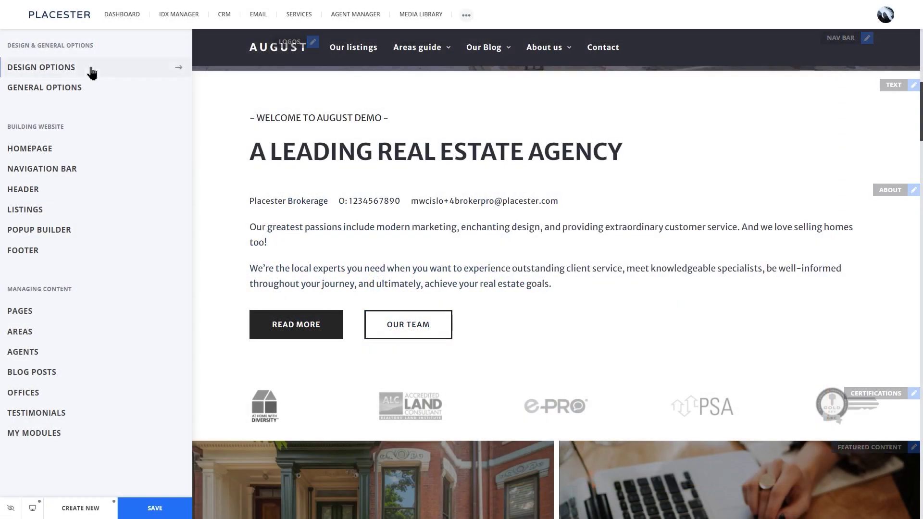
Step: Switch the site colors to the RE/MAX brand palette so the buttons turn blue
left_click(89, 69)
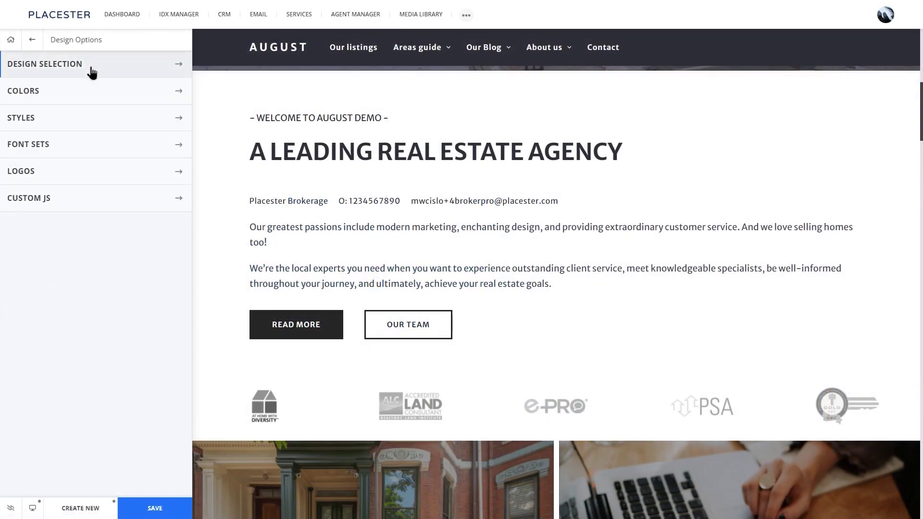
left_click(96, 93)
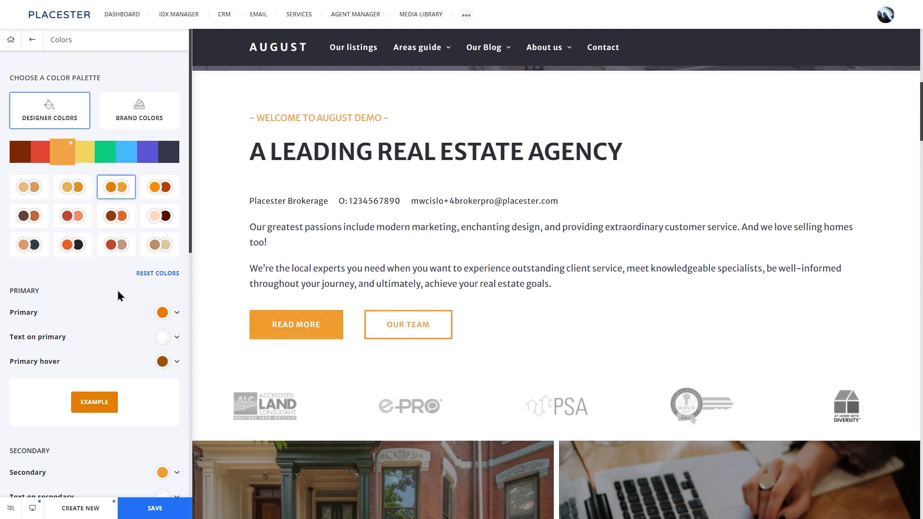
left_click(163, 313)
left_click(162, 313)
left_click(146, 116)
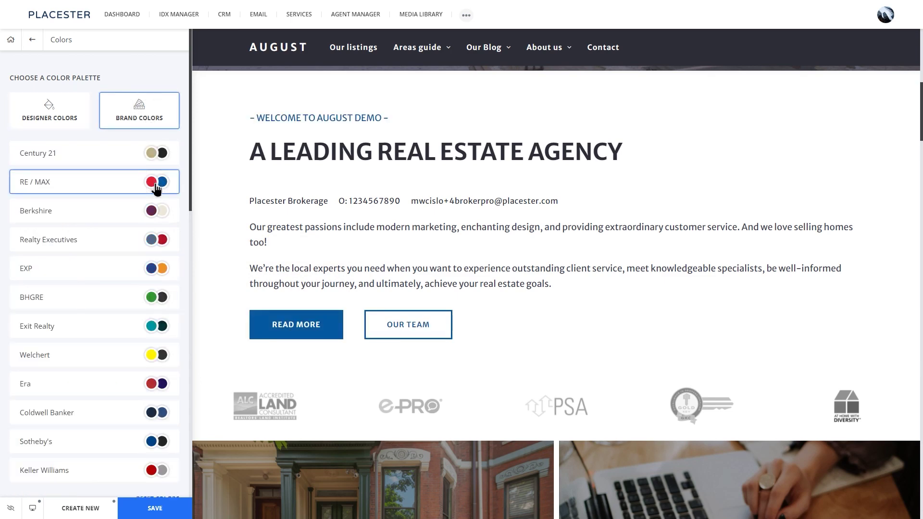
scroll(304, 340, "down", 1)
scroll(304, 340, "down", 2)
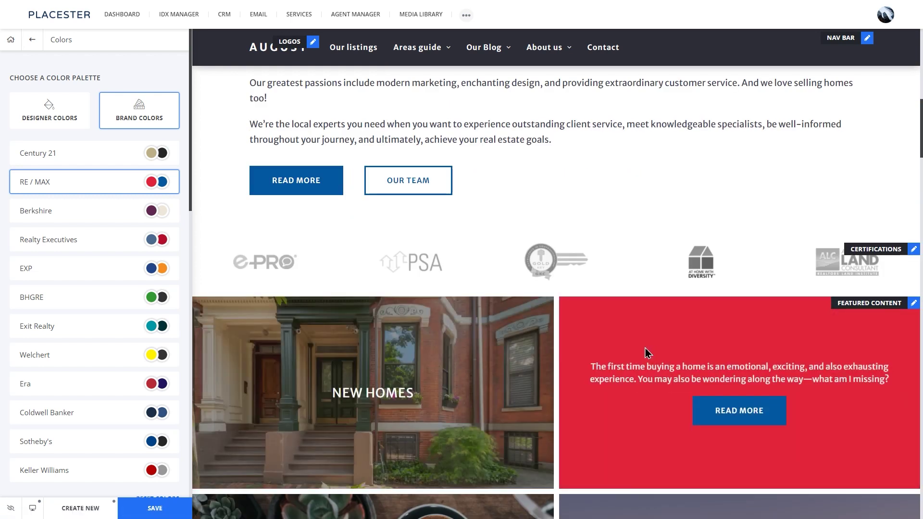
left_click(36, 41)
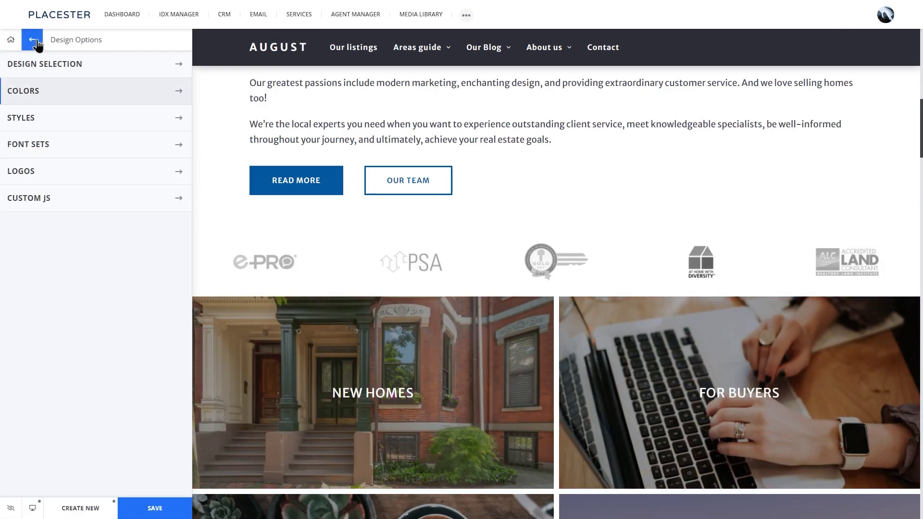
left_click(115, 154)
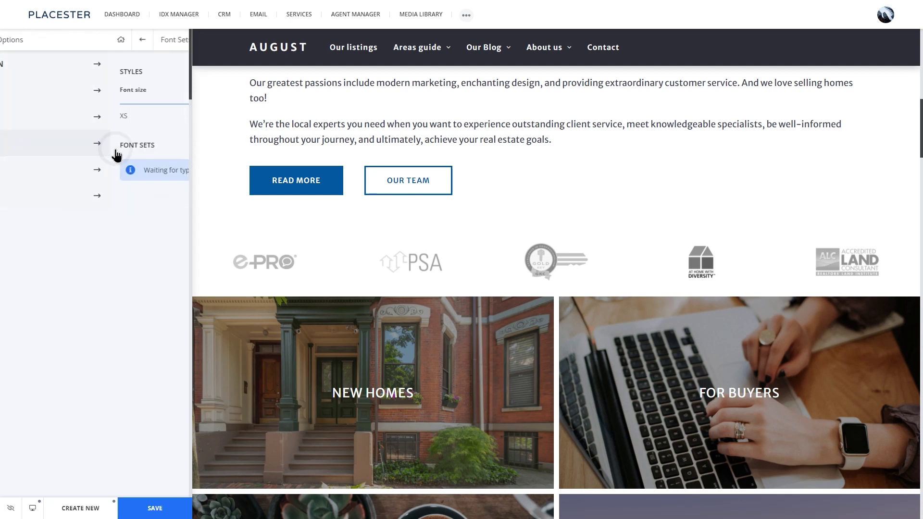
Step: Apply the bold Libre Baskerville font set with text one size smaller
scroll(356, 165, "up", 4)
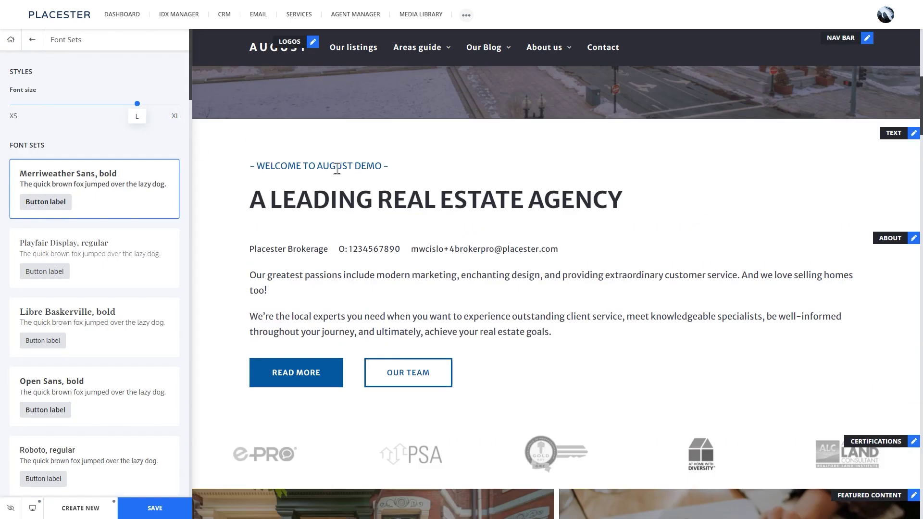
left_click(102, 322)
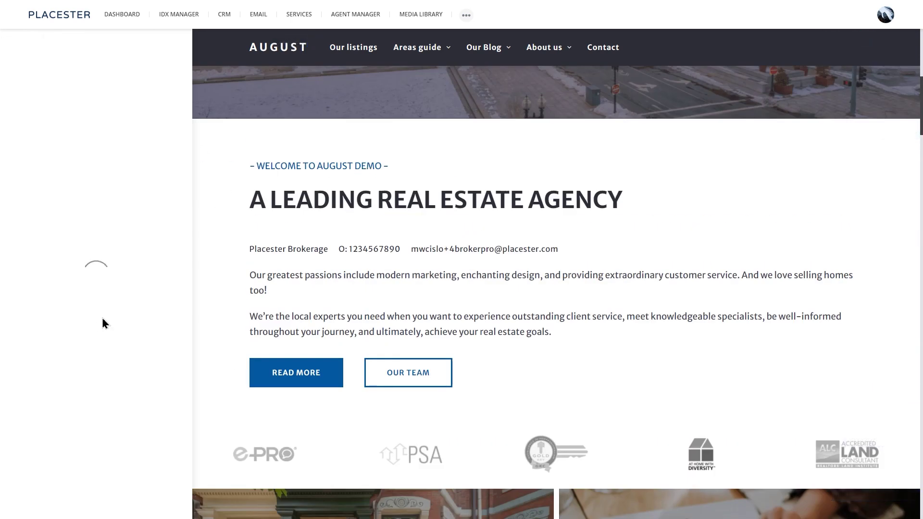
left_click_drag(140, 104, 115, 104)
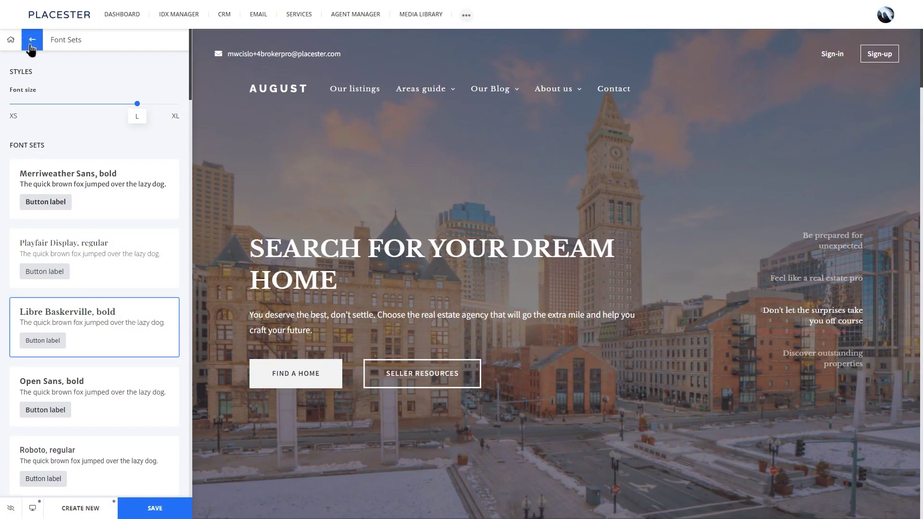
left_click(31, 43)
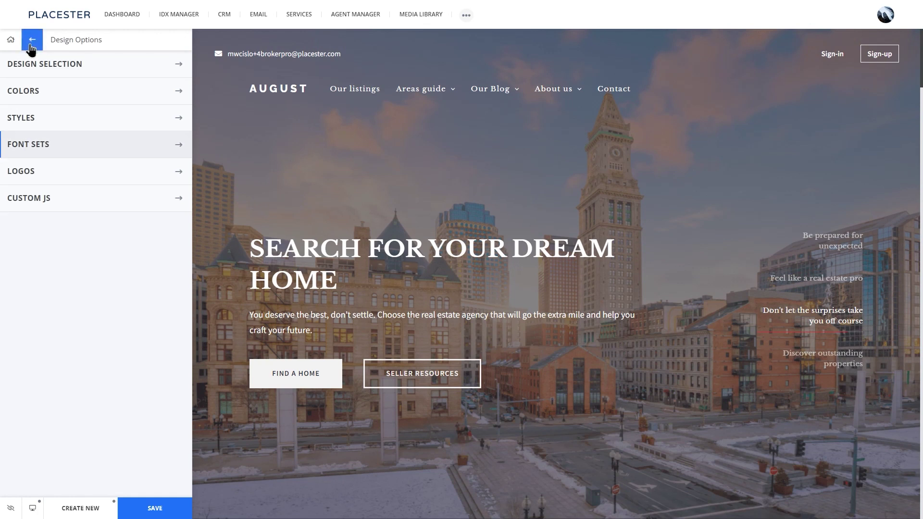
Step: Replace the AUGUST text logo with the Logo Doorway image as the primary desktop logo
left_click(118, 176)
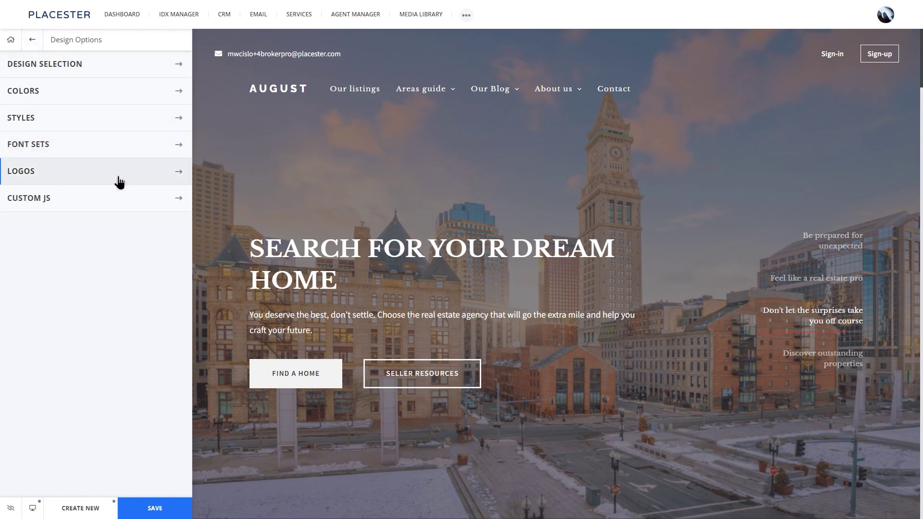
left_click(66, 158)
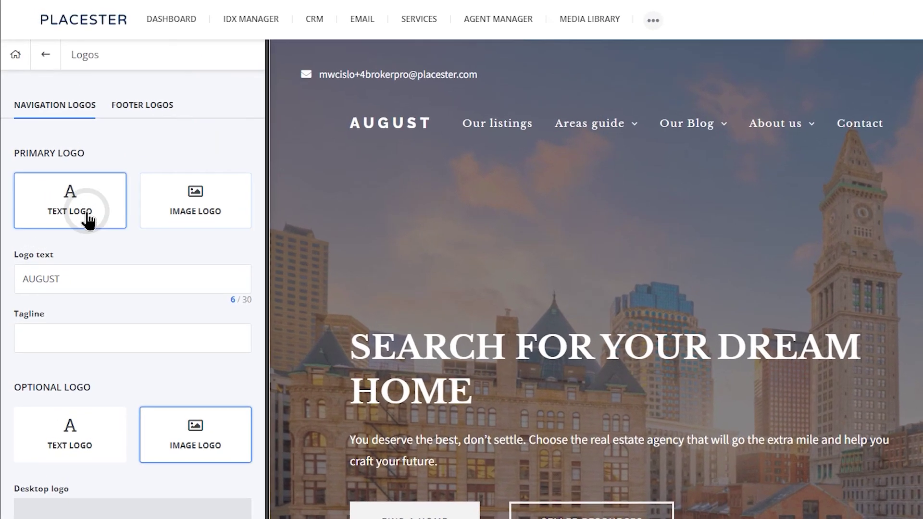
left_click(181, 218)
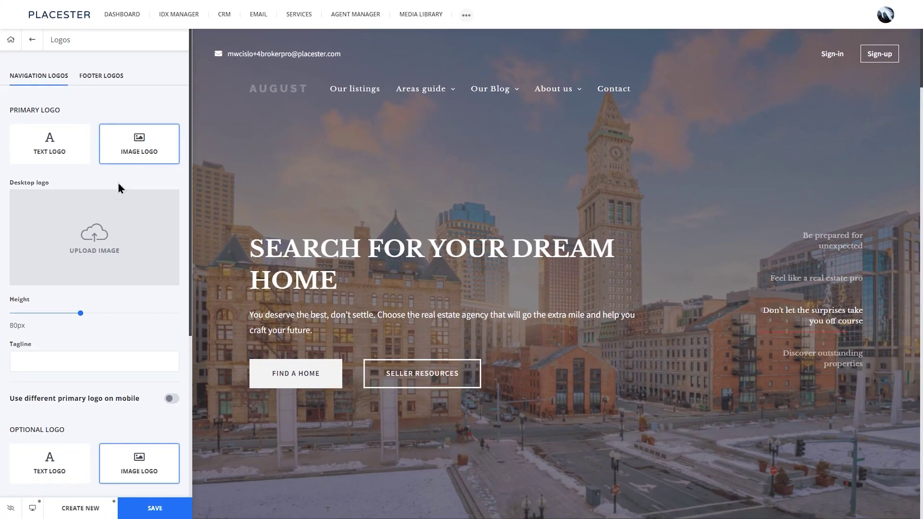
left_click(135, 304)
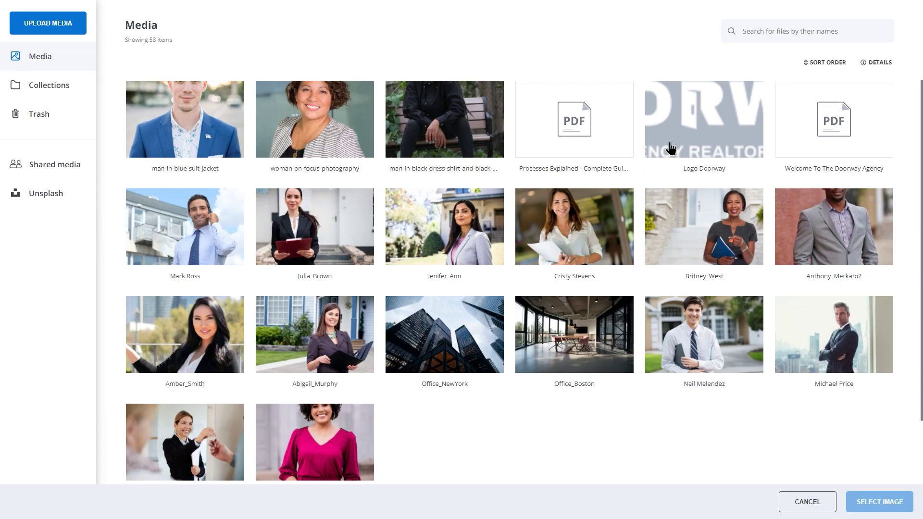
left_click(713, 144)
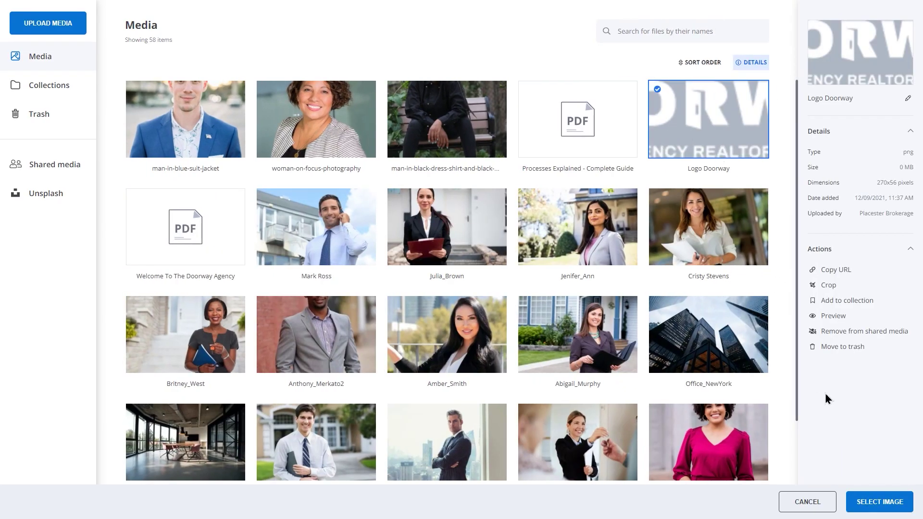
left_click(892, 503)
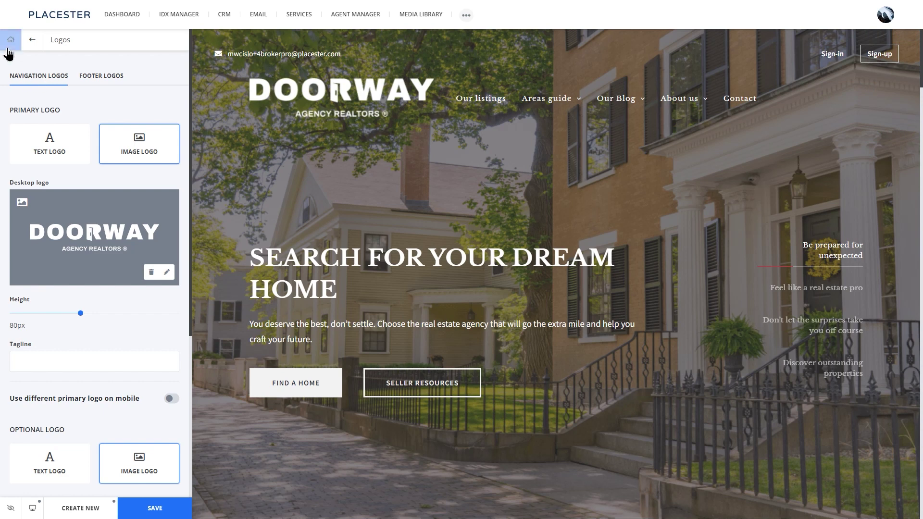
left_click(8, 45)
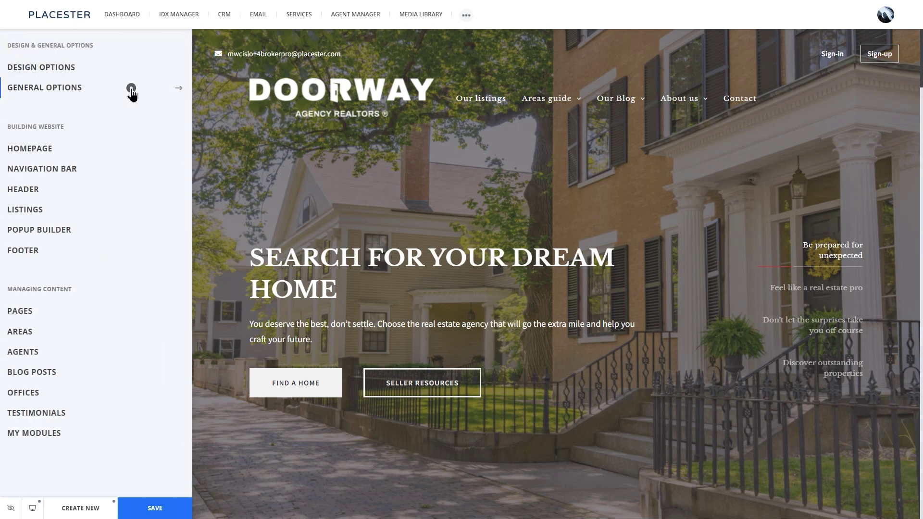
Step: Look over the Site Information form under General options without changing it, then go back
left_click(131, 89)
left_click(131, 92)
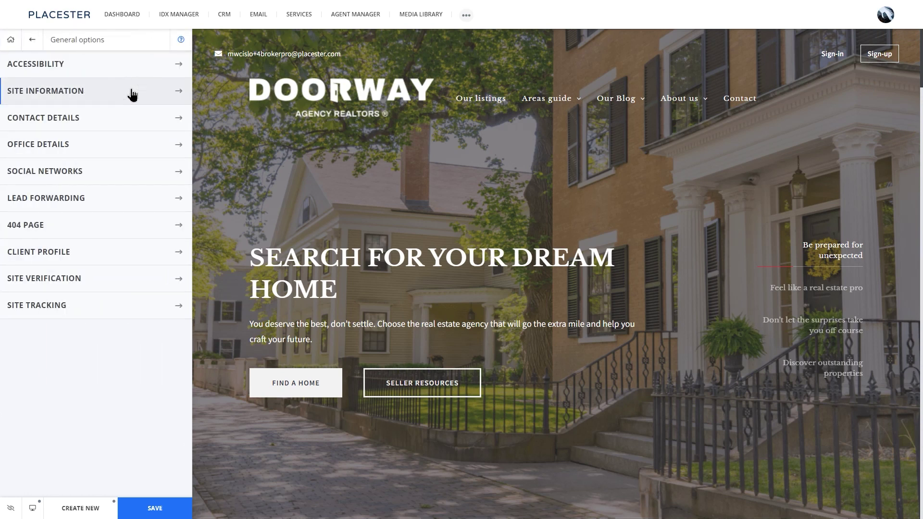
scroll(132, 89, "down", 1)
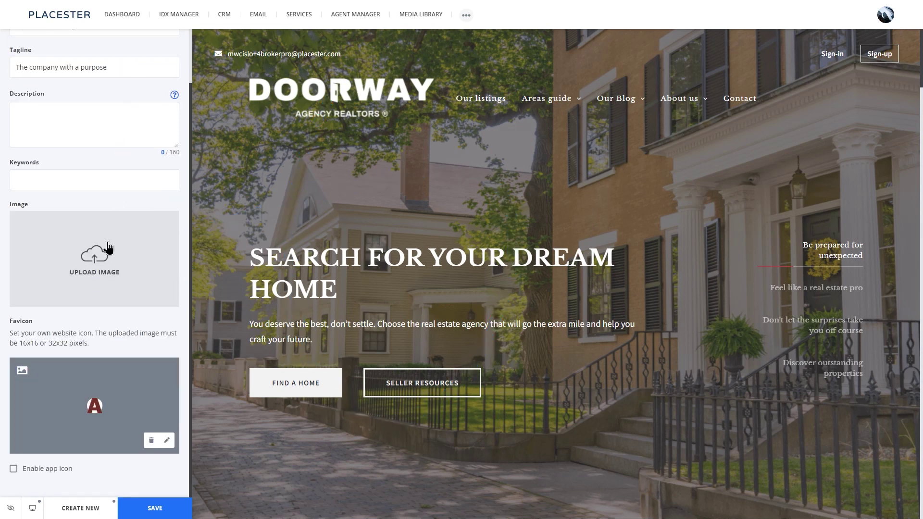
scroll(106, 245, "up", 2)
left_click(12, 48)
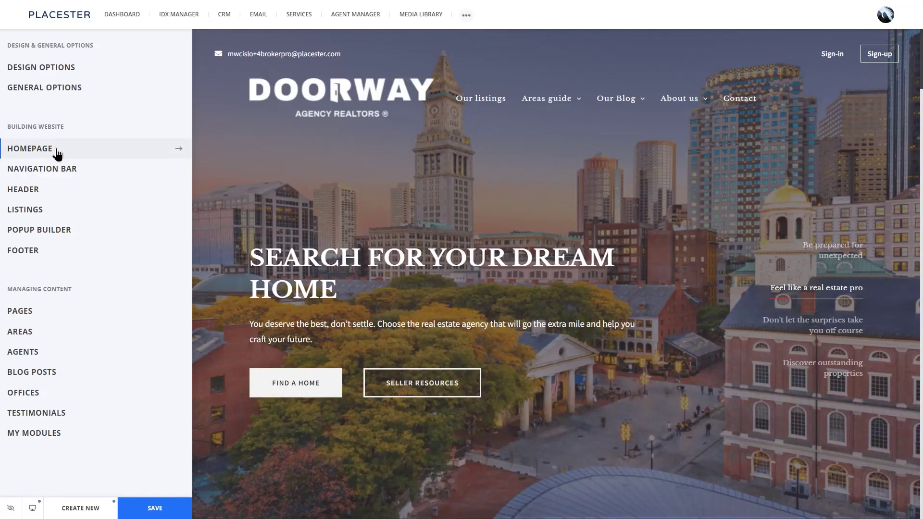
Step: Move the Featured Listings - Homepage module up to second place, below About Title Text
left_click(56, 151)
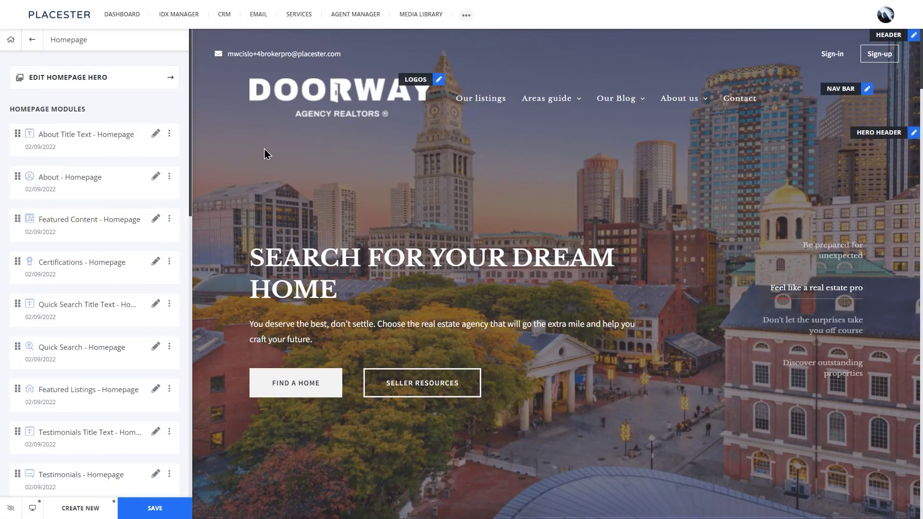
scroll(264, 148, "down", 5)
scroll(265, 148, "down", 2)
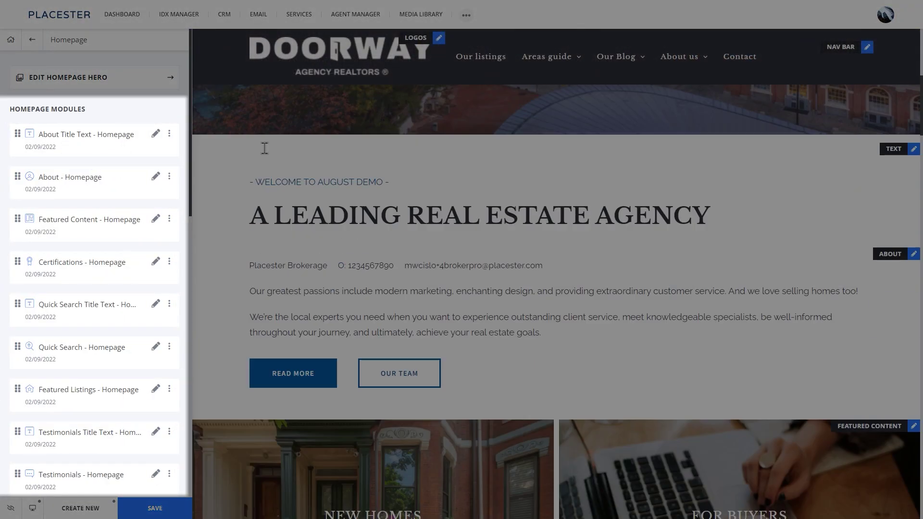
left_click(264, 151)
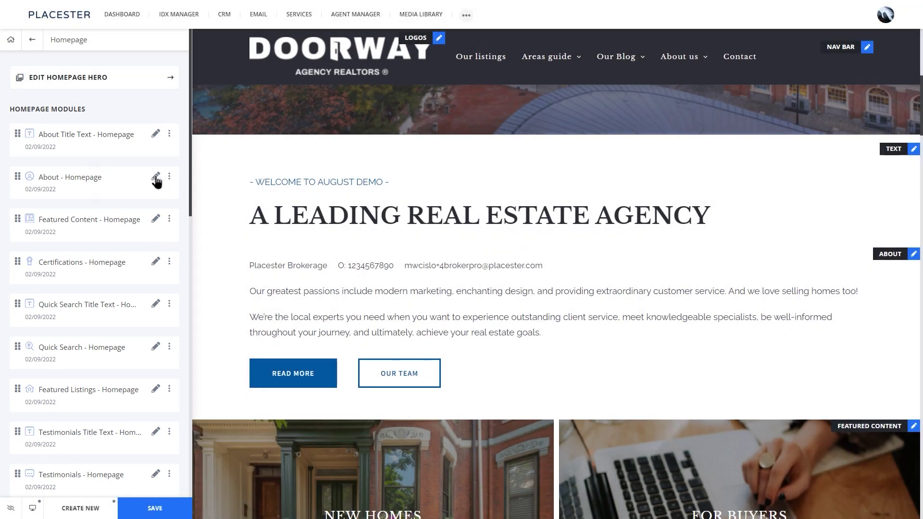
mouse_move(65, 391)
left_click_drag(67, 382, 81, 167)
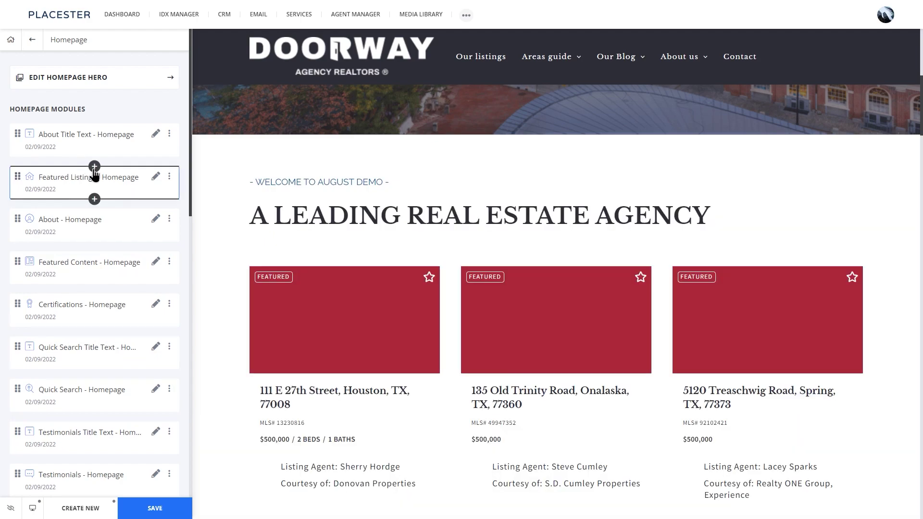
Step: Preview the Blog module layouts and About module options, leaving both unchanged
left_click(94, 168)
left_click(326, 202)
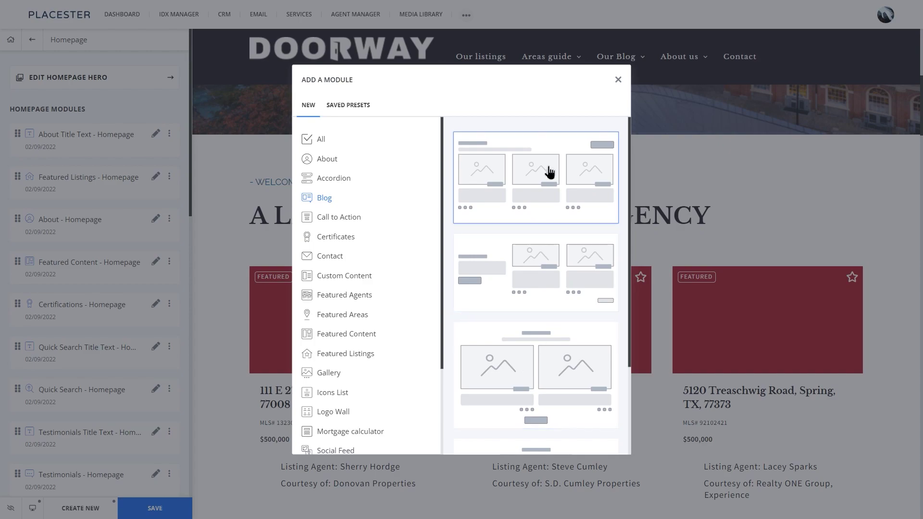
left_click(617, 80)
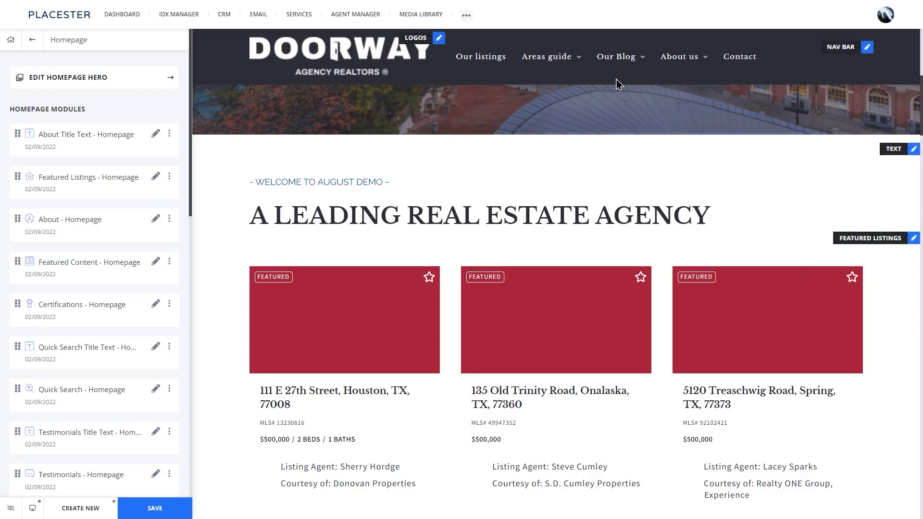
left_click(169, 219)
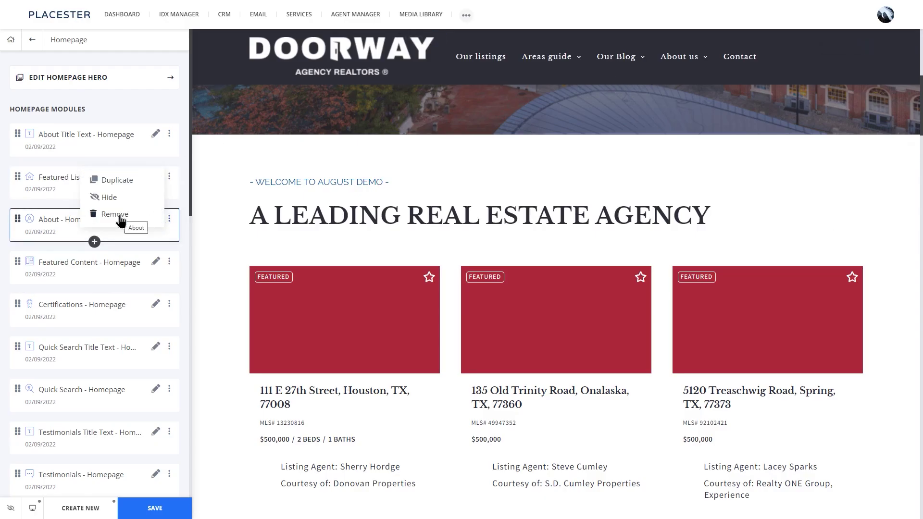
left_click(169, 218)
scroll(248, 233, "up", 6)
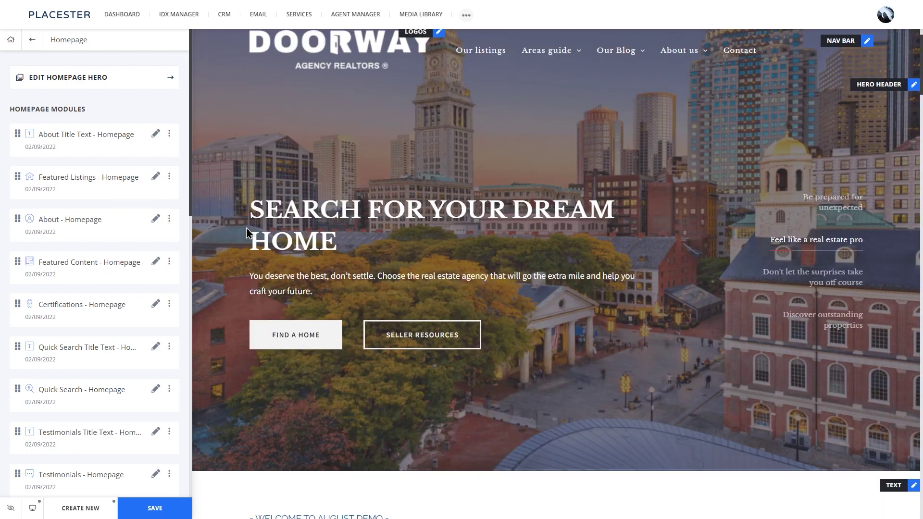
scroll(240, 228, "up", 2)
left_click(16, 45)
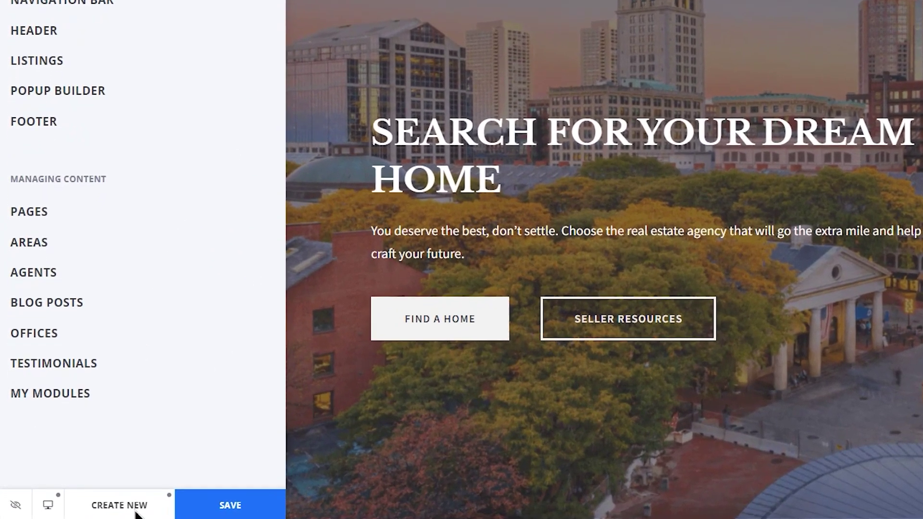
Step: Create a new untitled page from the Blog template
left_click(90, 509)
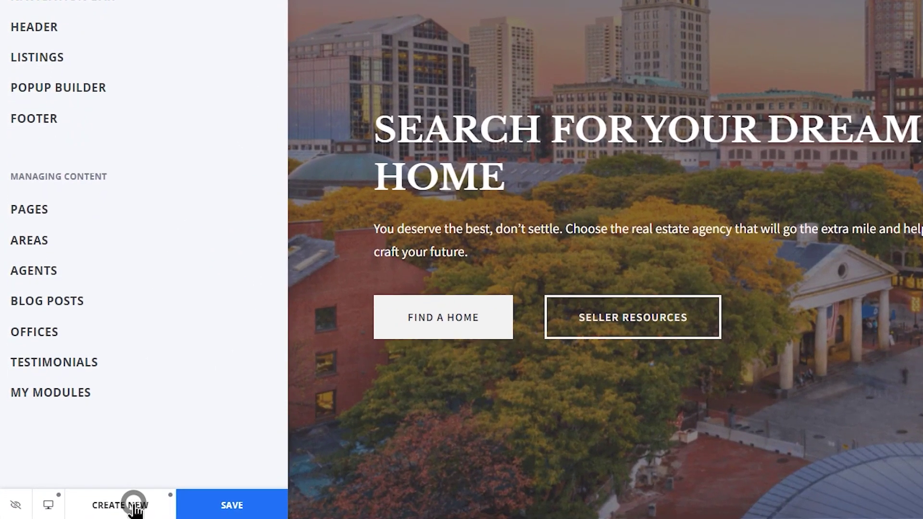
mouse_move(130, 372)
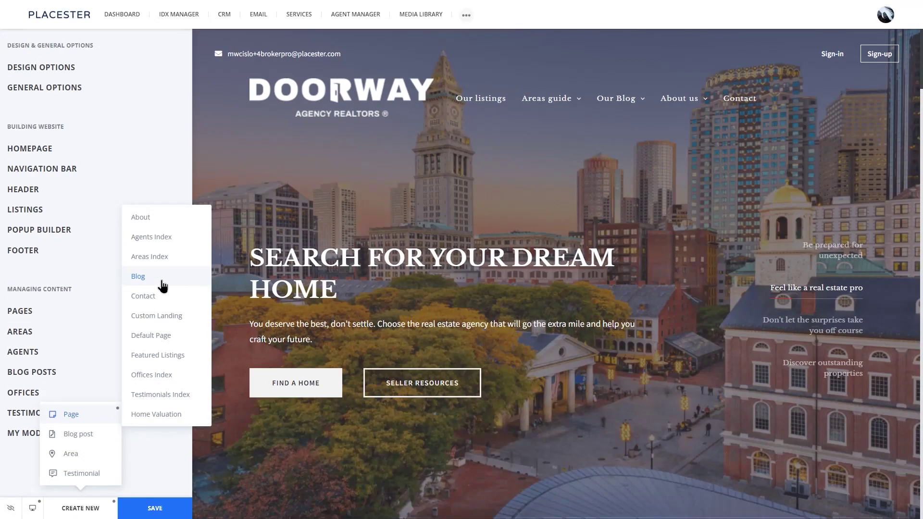
left_click(177, 263)
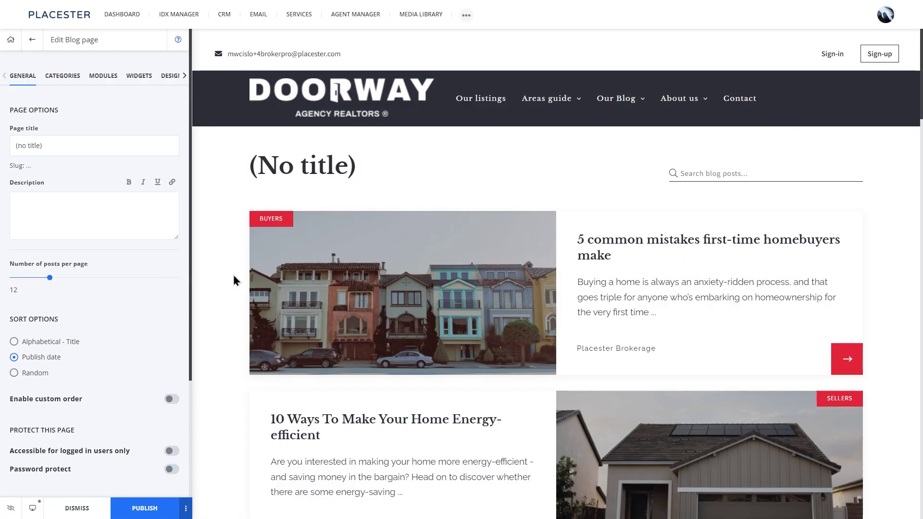
Step: Review the Blog page's General, Modules and Design tabs, then discard the unpublished page
scroll(412, 275, "down", 4)
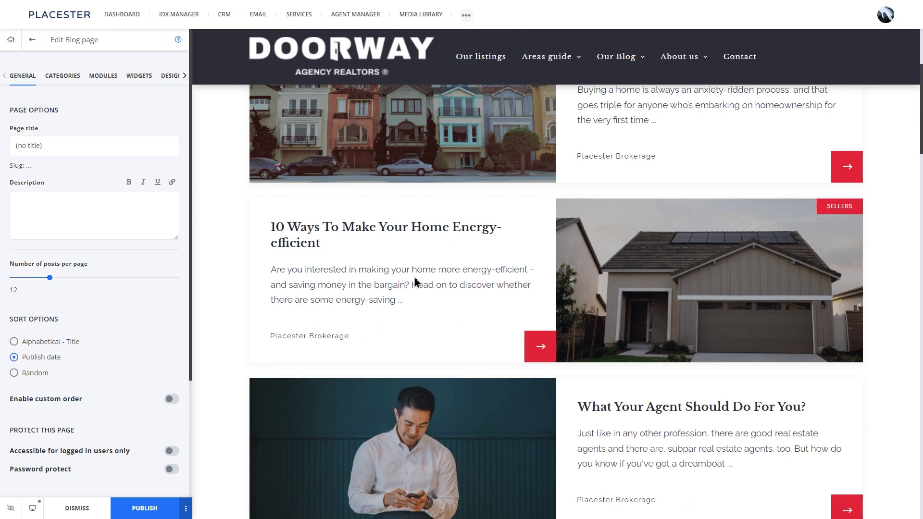
scroll(414, 277, "up", 4)
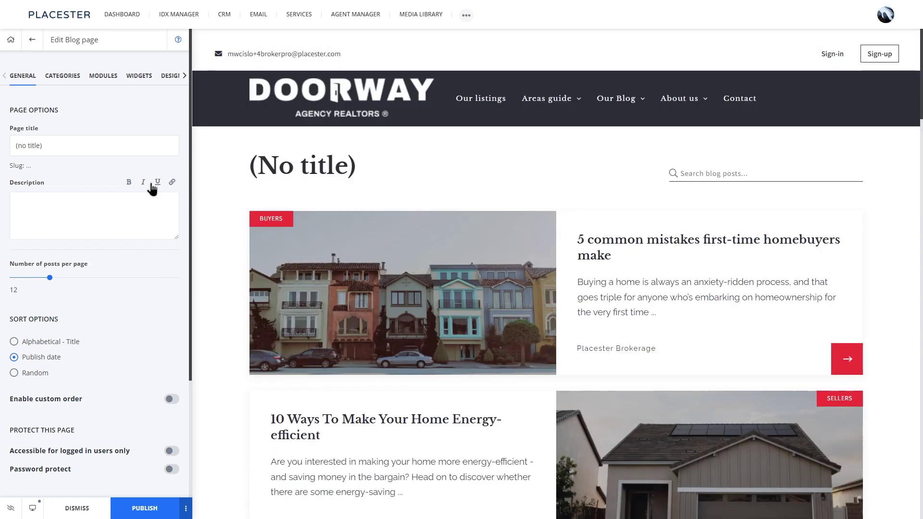
left_click(107, 82)
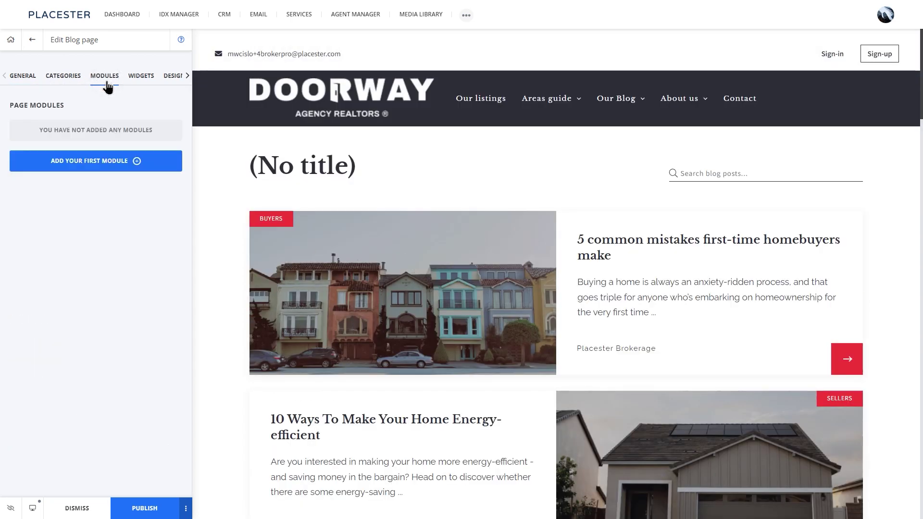
left_click(168, 80)
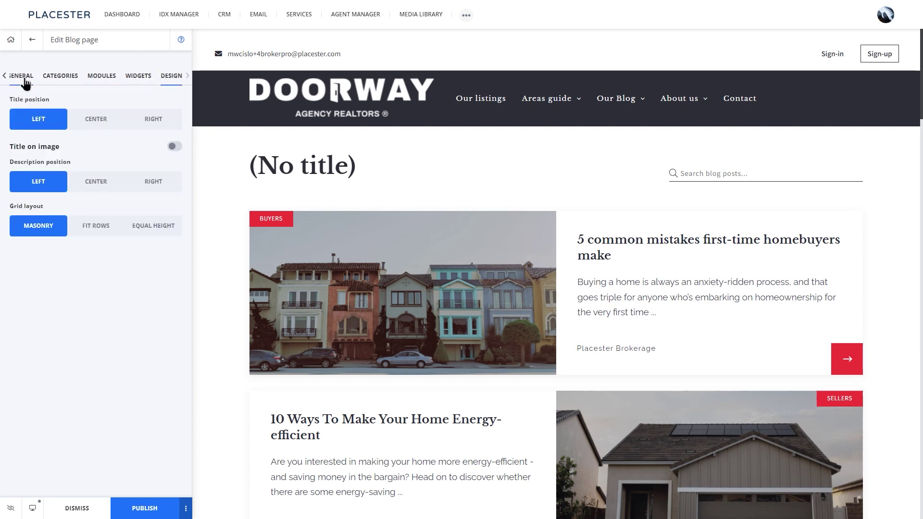
left_click(24, 78)
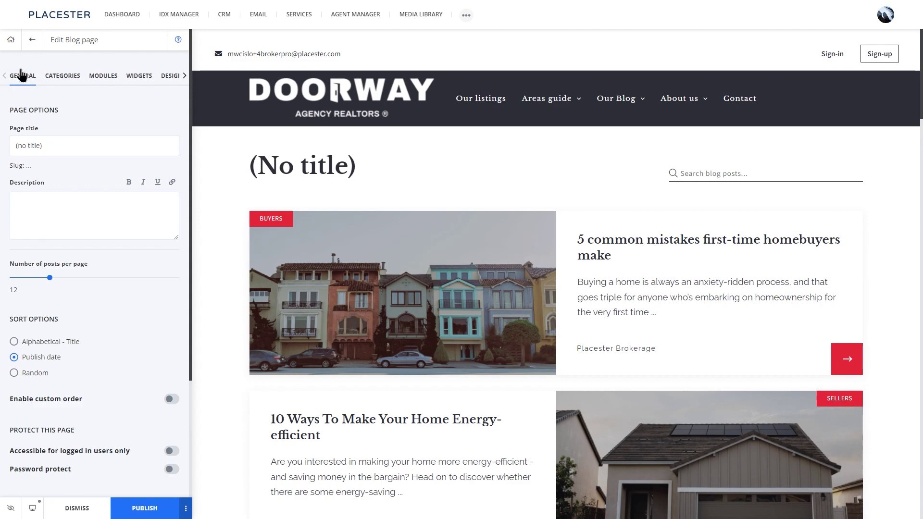
left_click(9, 41)
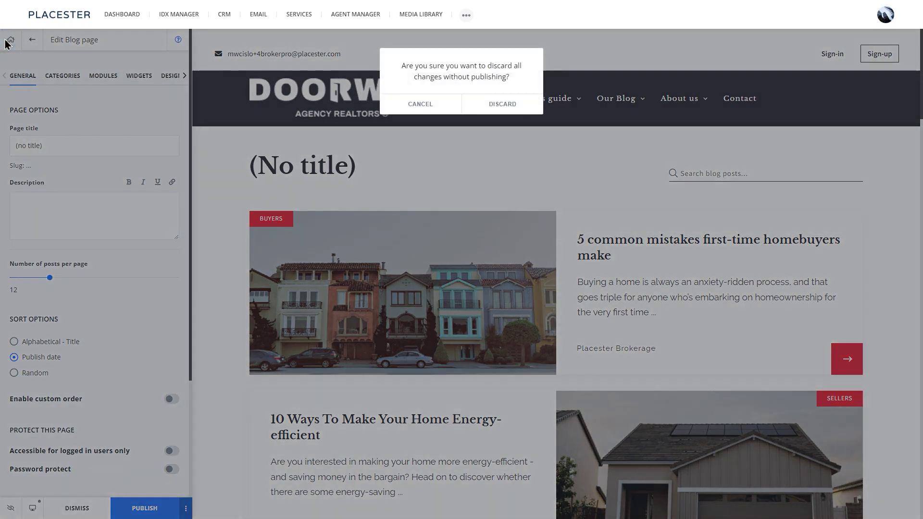
left_click(515, 102)
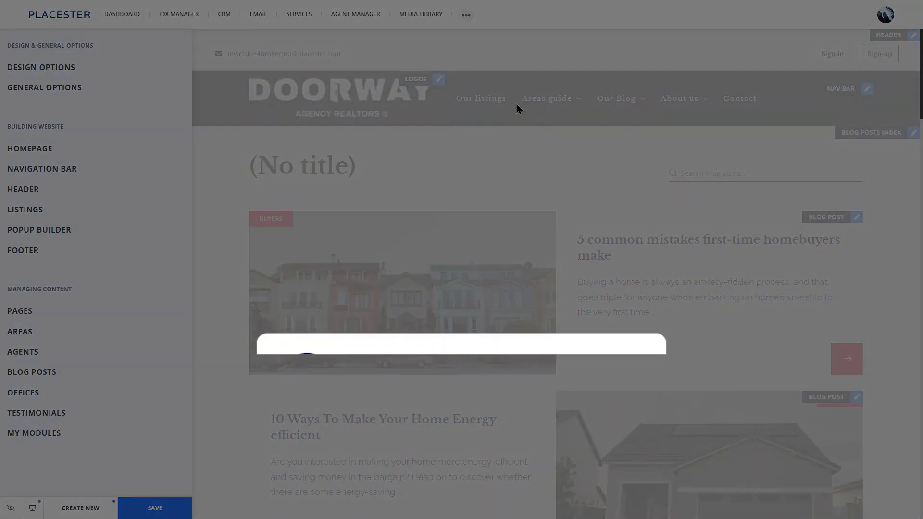